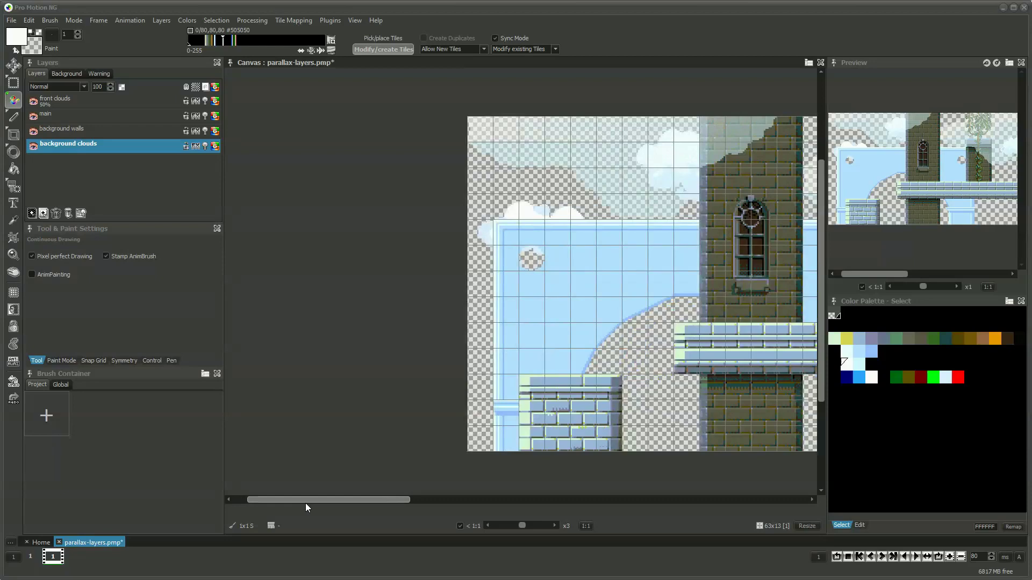
# - Show only the background clouds layer, then make the walls, main and front clouds layers visible again
pyautogui.moveTo(305, 503); pyautogui.dragTo(350, 498)
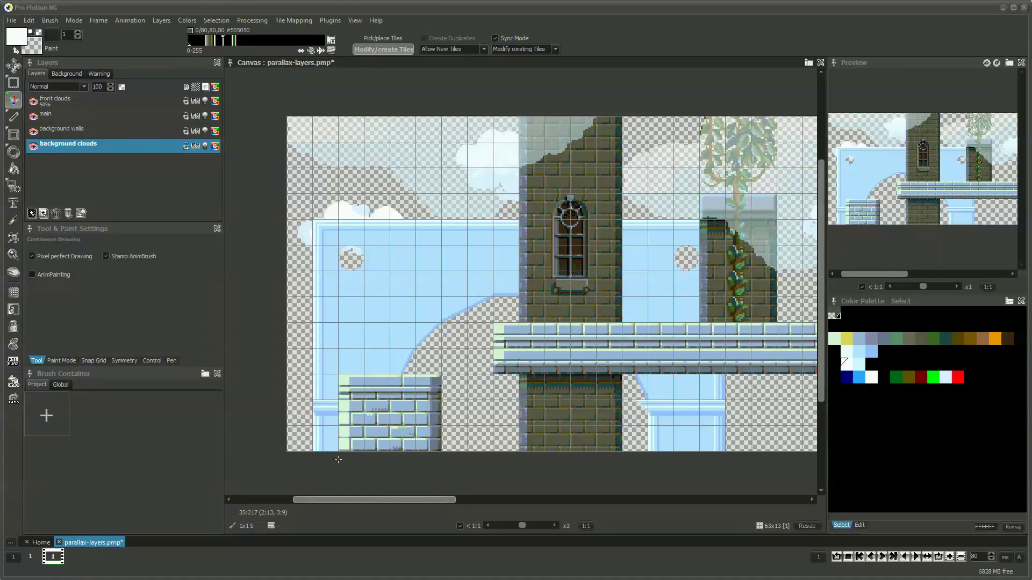
pyautogui.click(57, 150)
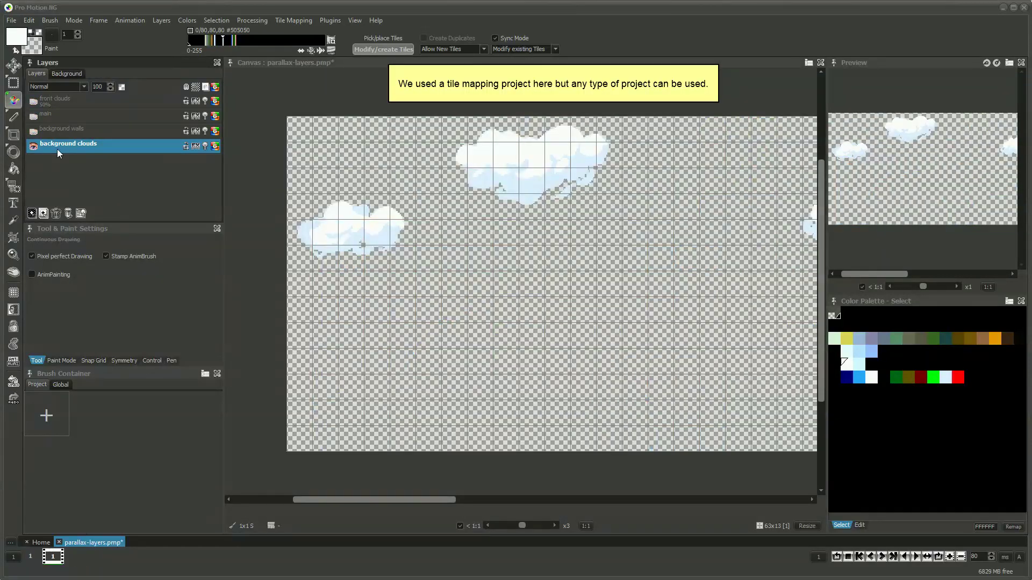
pyautogui.click(35, 130)
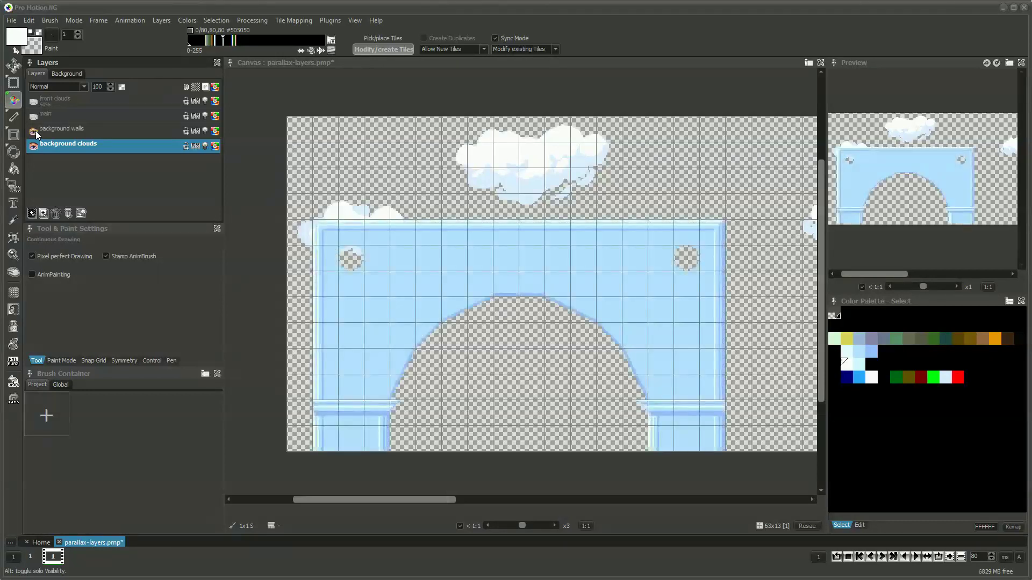
pyautogui.click(34, 115)
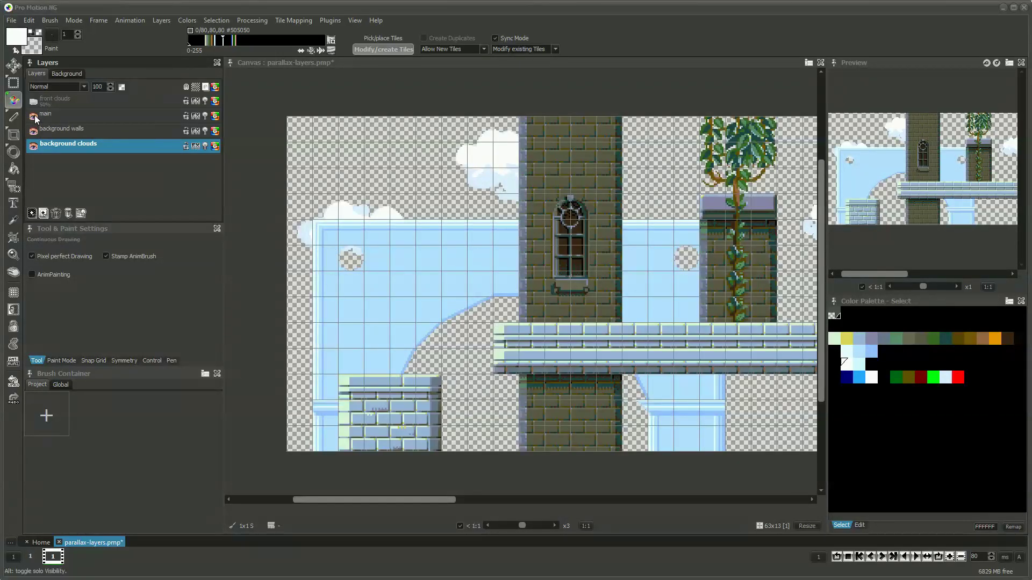
pyautogui.click(34, 102)
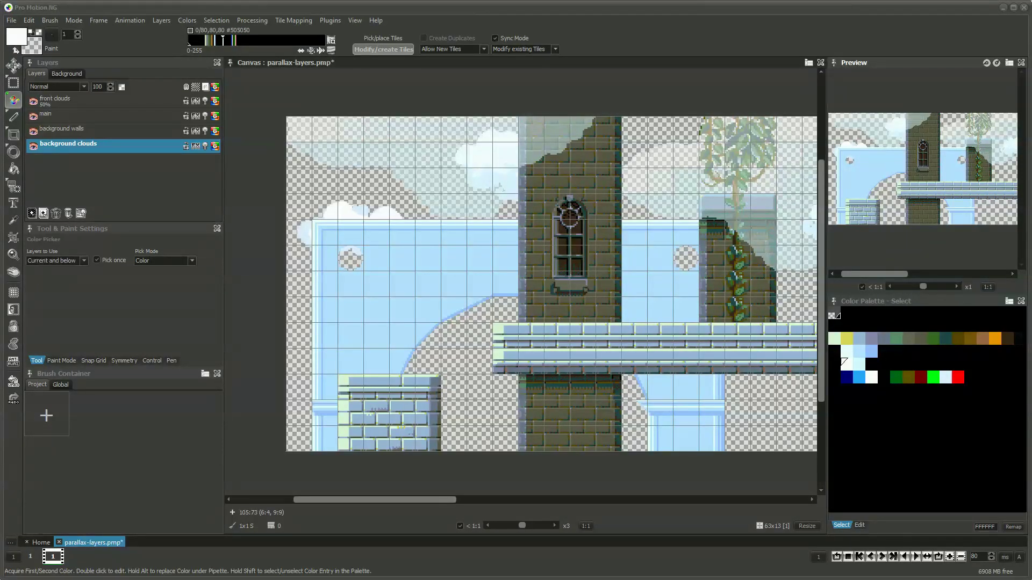
# - Create a new 320×208 project with 100 frames
pyautogui.hotkey('ctrl', 'n')
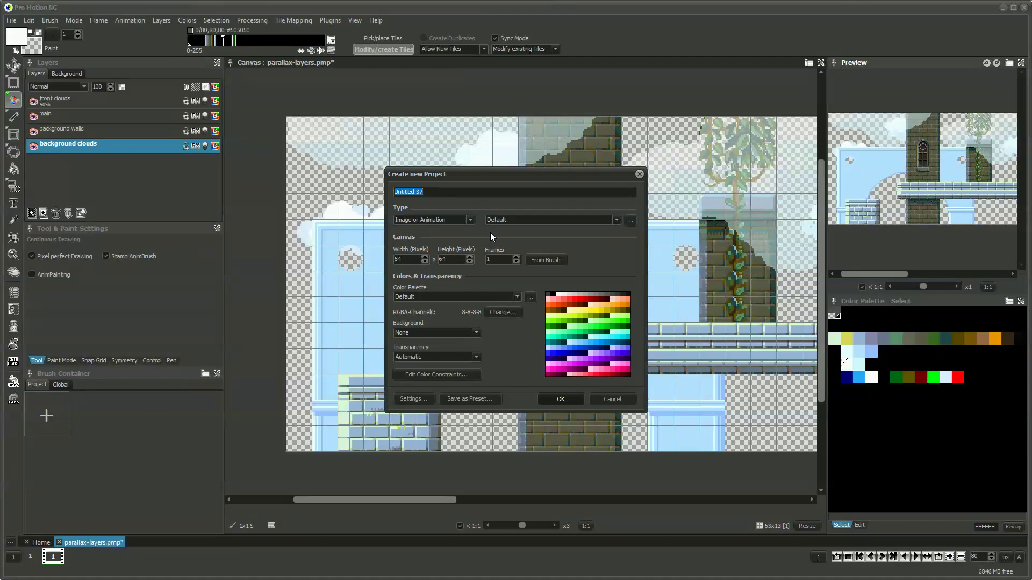
pyautogui.doubleClick(396, 260)
pyautogui.write('320')
pyautogui.press('Tab')
pyautogui.write('208')
pyautogui.press('Tab')
pyautogui.write('100')
pyautogui.click(560, 400)
pyautogui.scroll(-5, 543, 319)
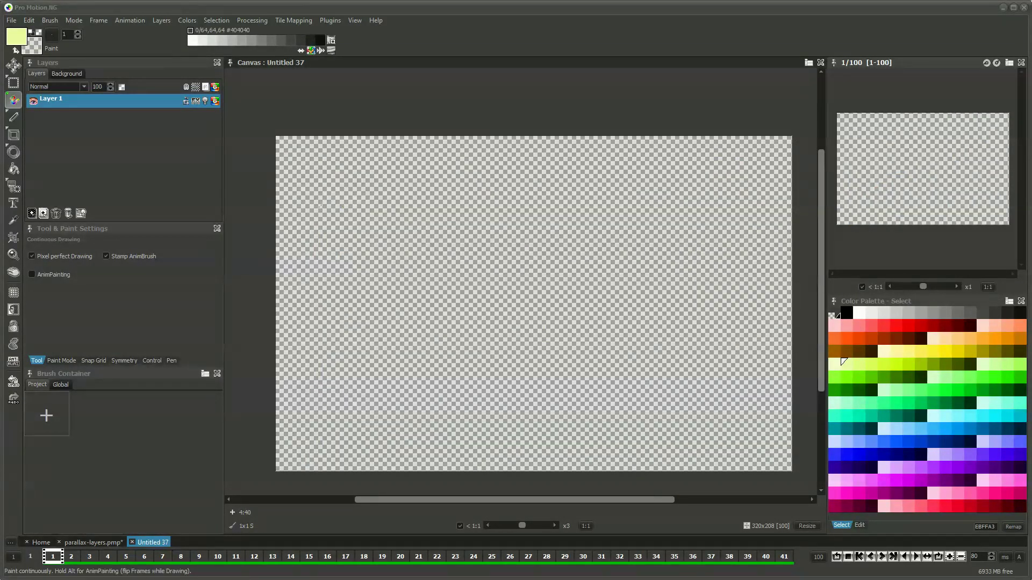
# - Add a Display other Project effect to Layer 1
pyautogui.click(196, 101)
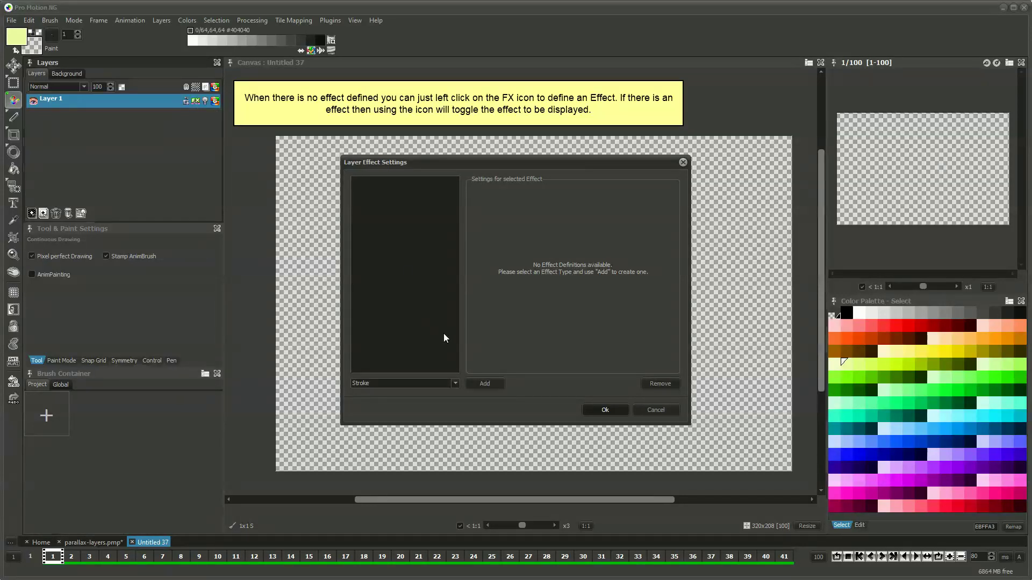
pyautogui.click(446, 382)
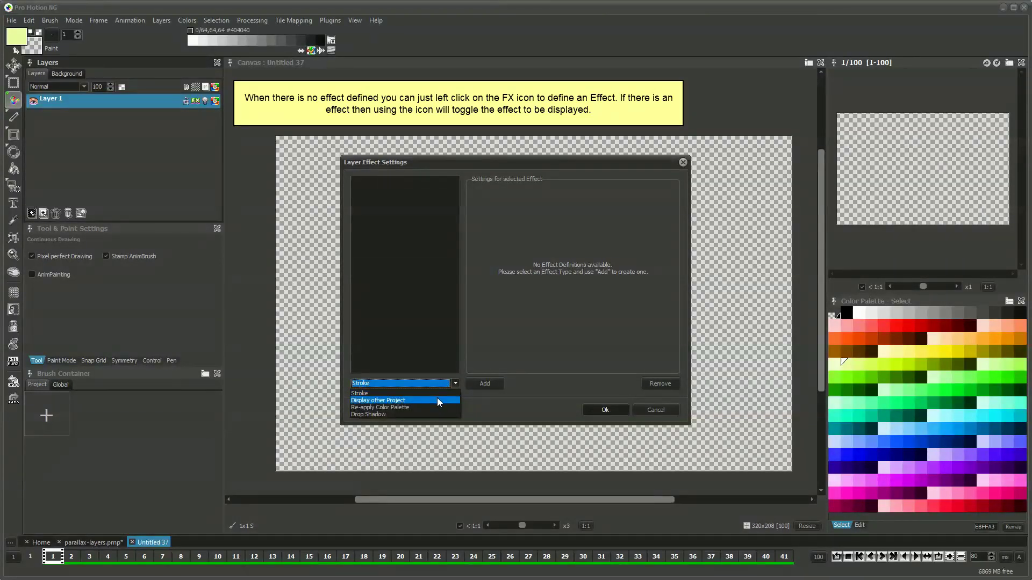
pyautogui.click(437, 397)
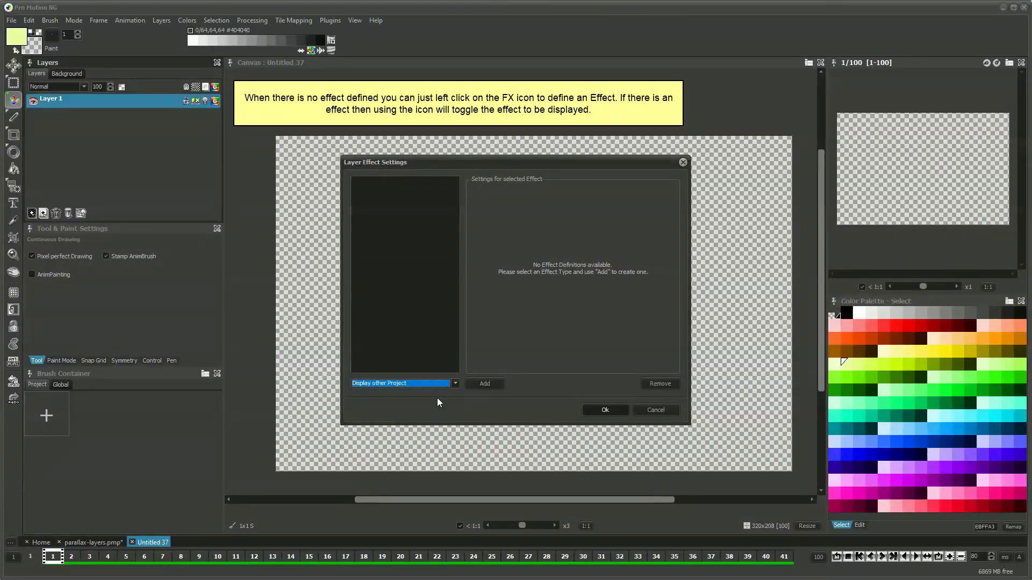
pyautogui.click(482, 385)
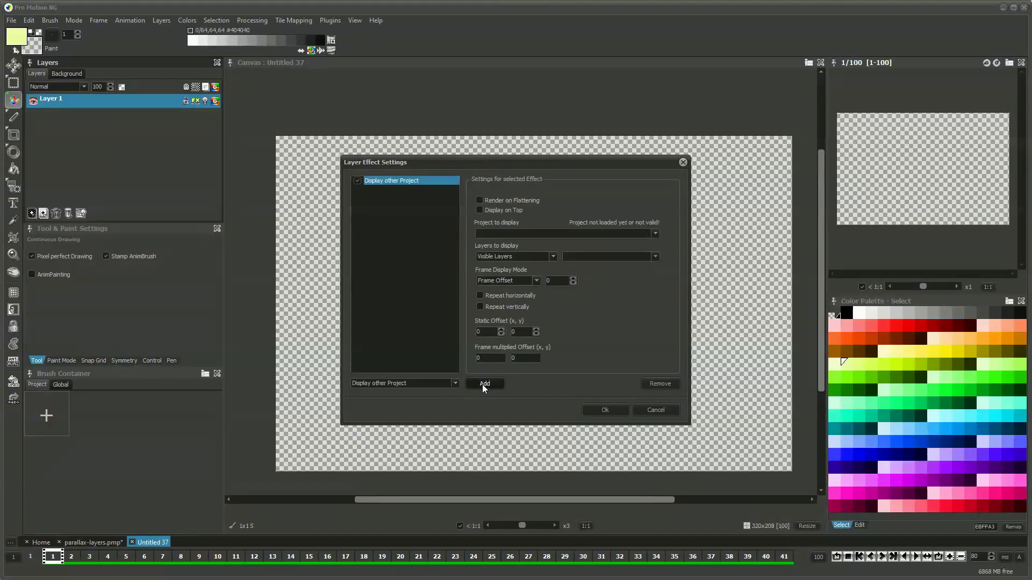
# - Point the effect at parallax-layers.pmp, displaying only its main layer
pyautogui.click(558, 233)
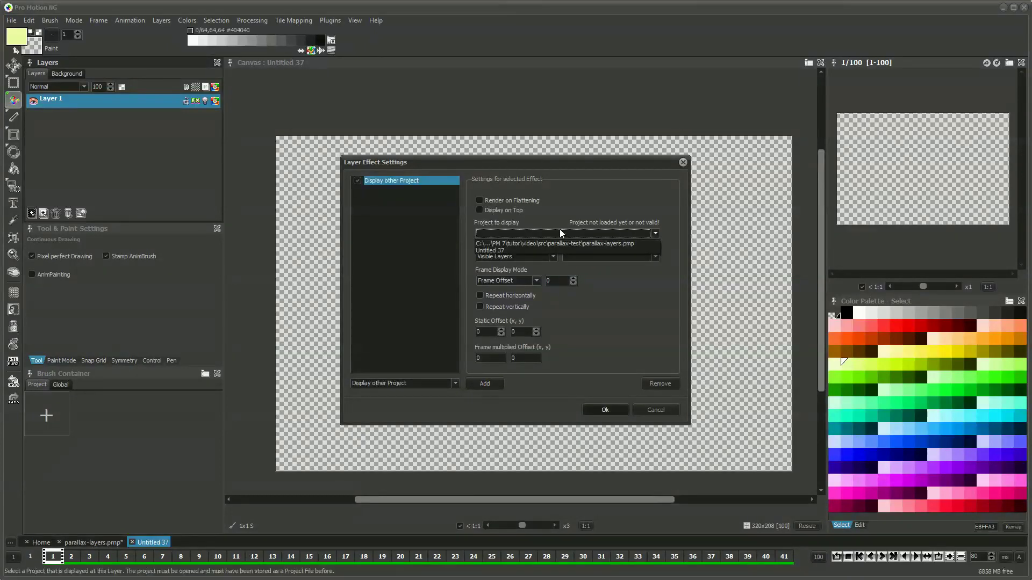
pyautogui.click(560, 244)
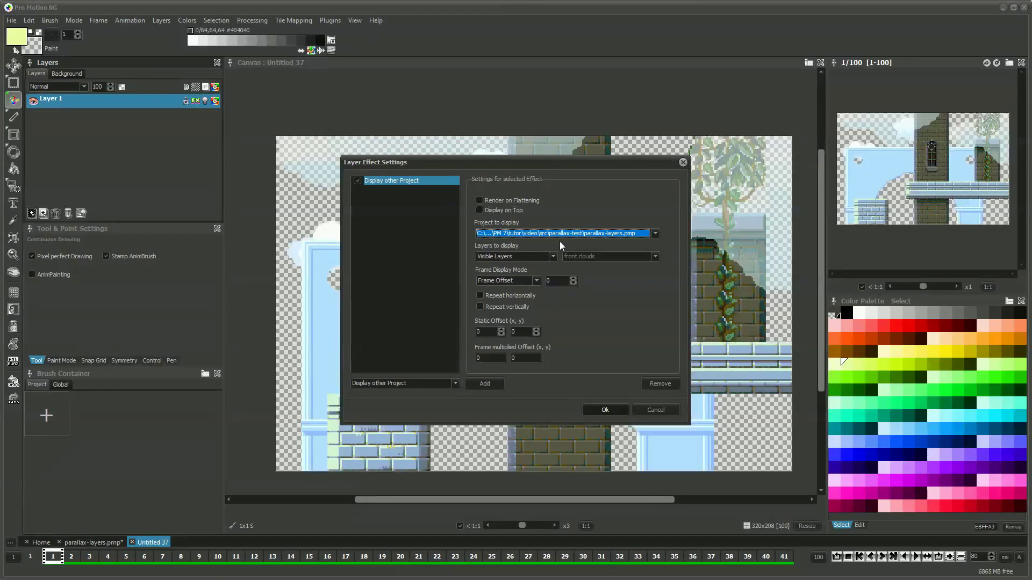
pyautogui.click(538, 257)
pyautogui.click(511, 297)
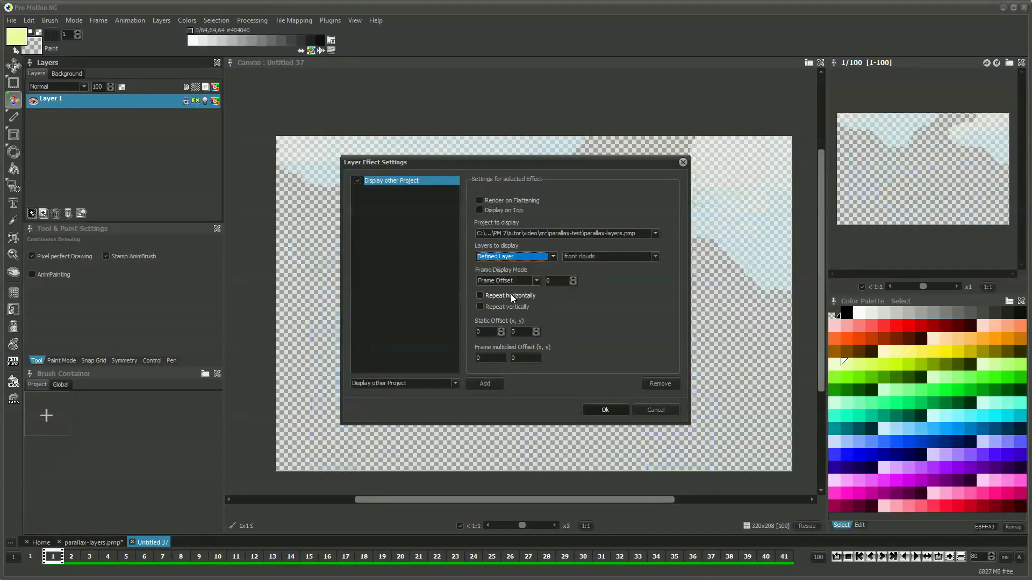
pyautogui.click(594, 258)
pyautogui.click(595, 267)
pyautogui.moveTo(582, 170); pyautogui.dragTo(316, 90)
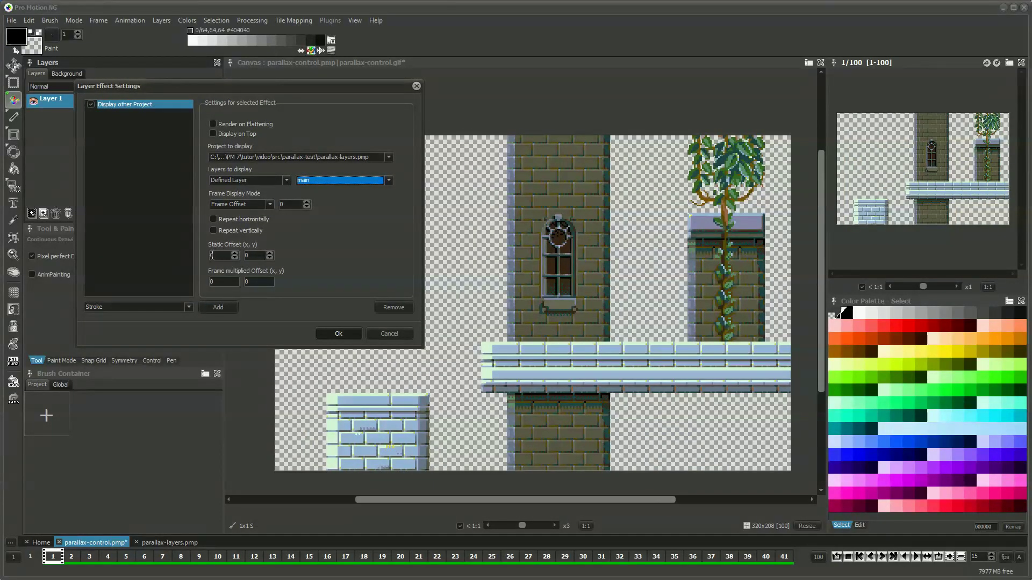
# - Try a static offset of 50/-50, reset it to 0, 0, and set frame-multiplied x offset -1
pyautogui.click(212, 256)
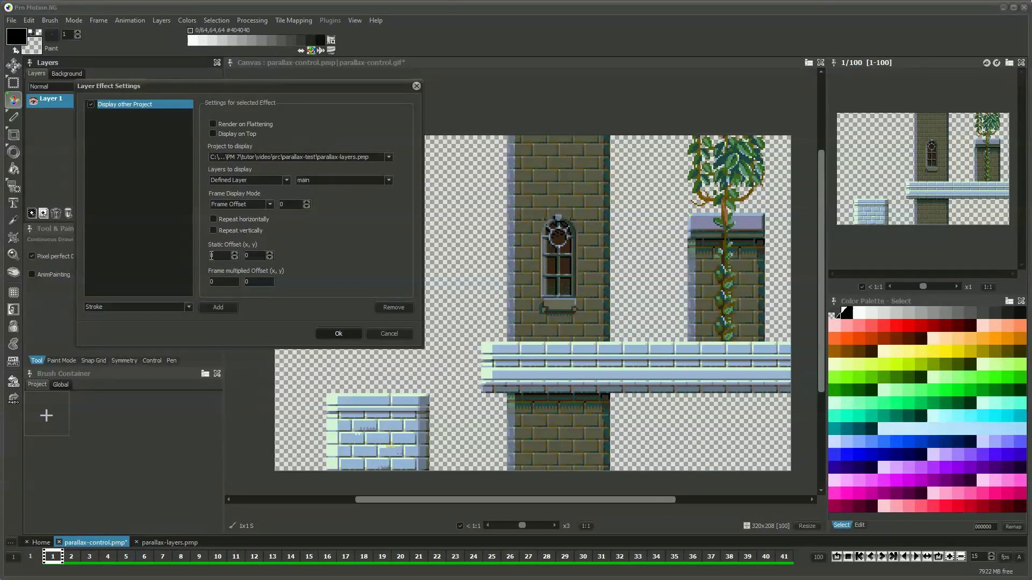
pyautogui.write('5050')
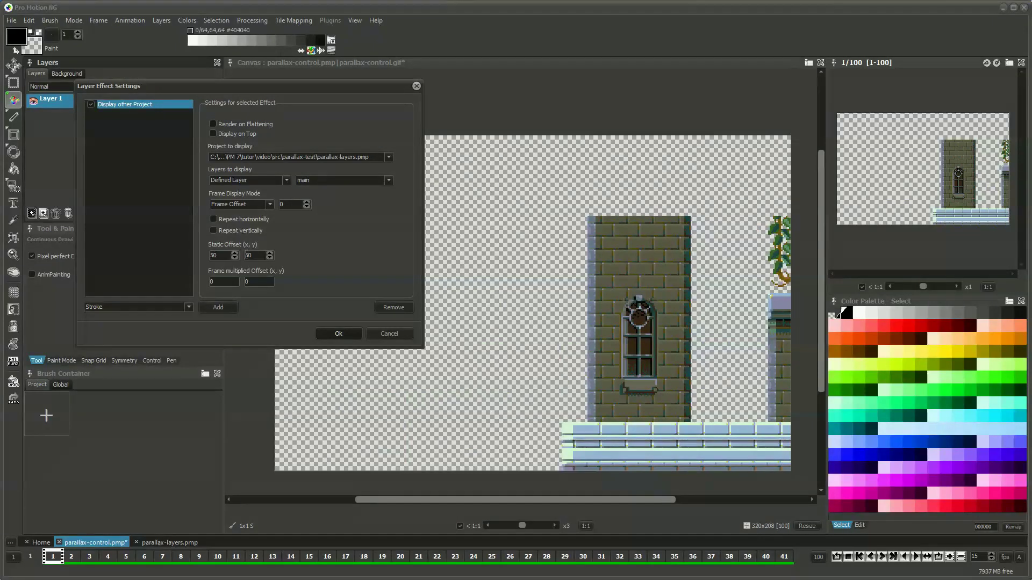
pyautogui.write('-')
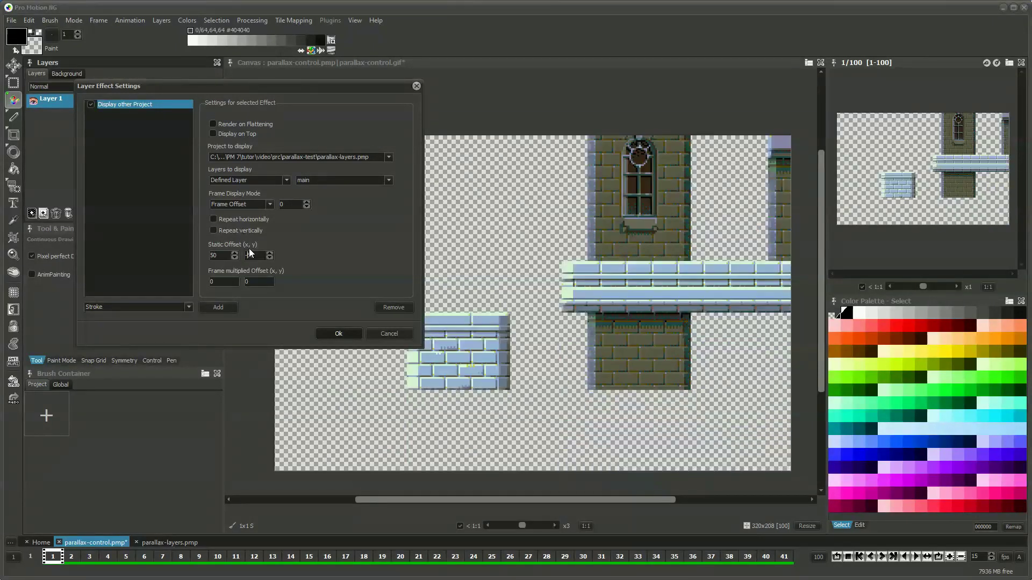
pyautogui.write('0')
pyautogui.click(212, 256)
pyautogui.write('0')
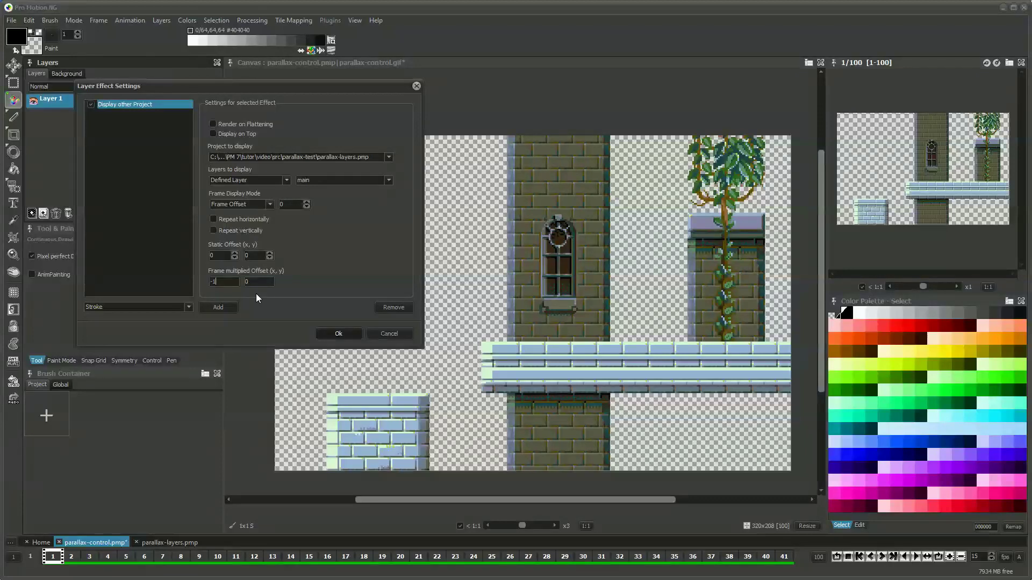
# - Confirm the layer effect and loop-play the animation to preview the scrolling
pyautogui.click(337, 334)
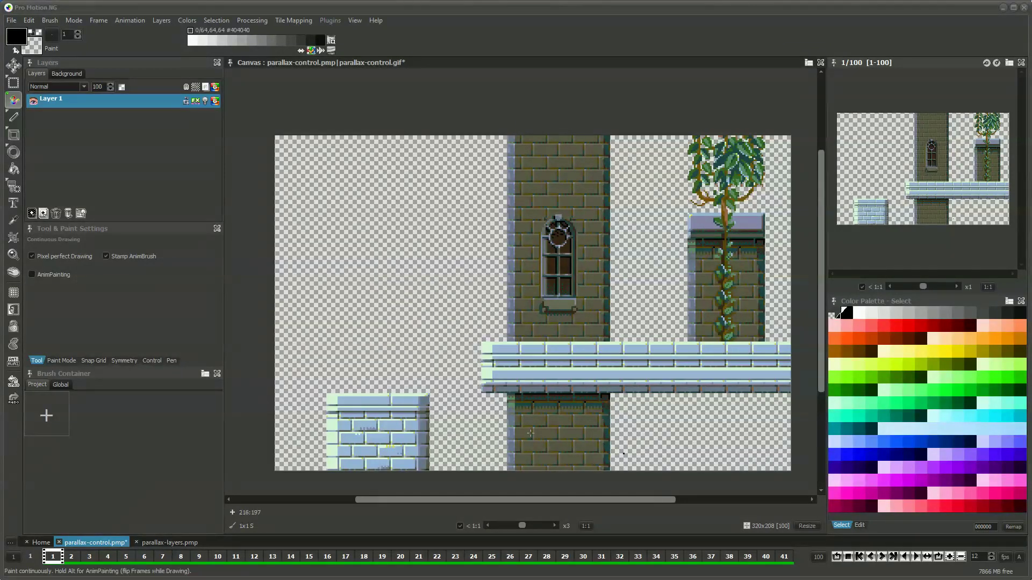
pyautogui.click(941, 558)
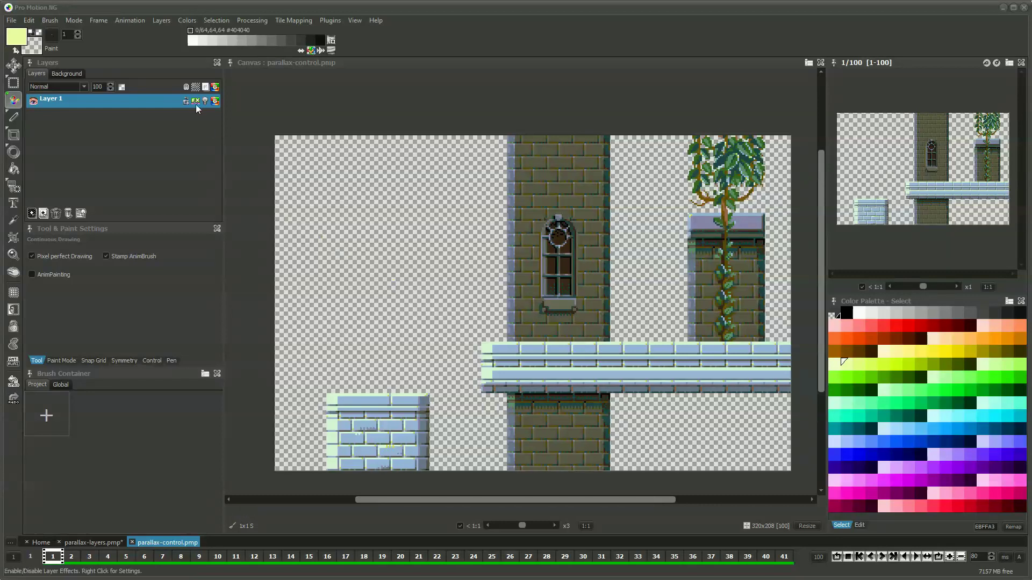
pyautogui.rightClick(195, 101)
# - Set playback speed to 15 fps for all frames 1–100 and loop-play the animation
pyautogui.click(247, 253)
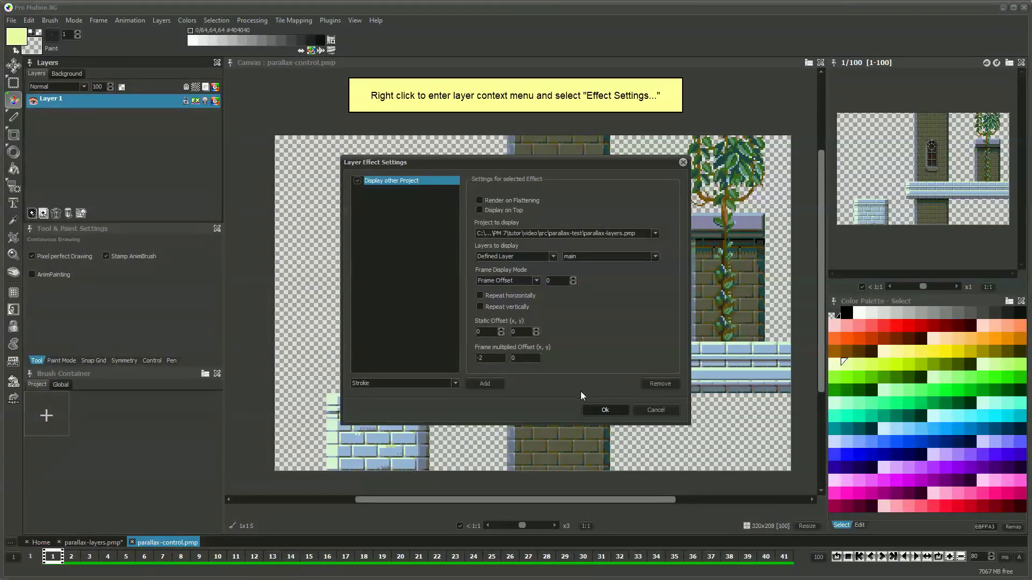
pyautogui.click(603, 409)
pyautogui.click(1005, 556)
pyautogui.click(928, 469)
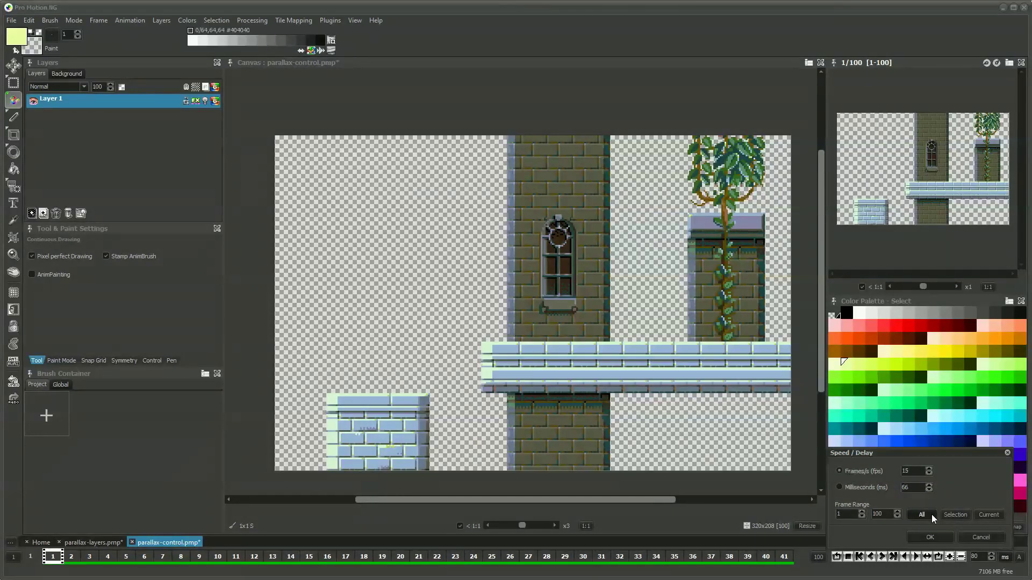
pyautogui.click(930, 537)
pyautogui.click(850, 558)
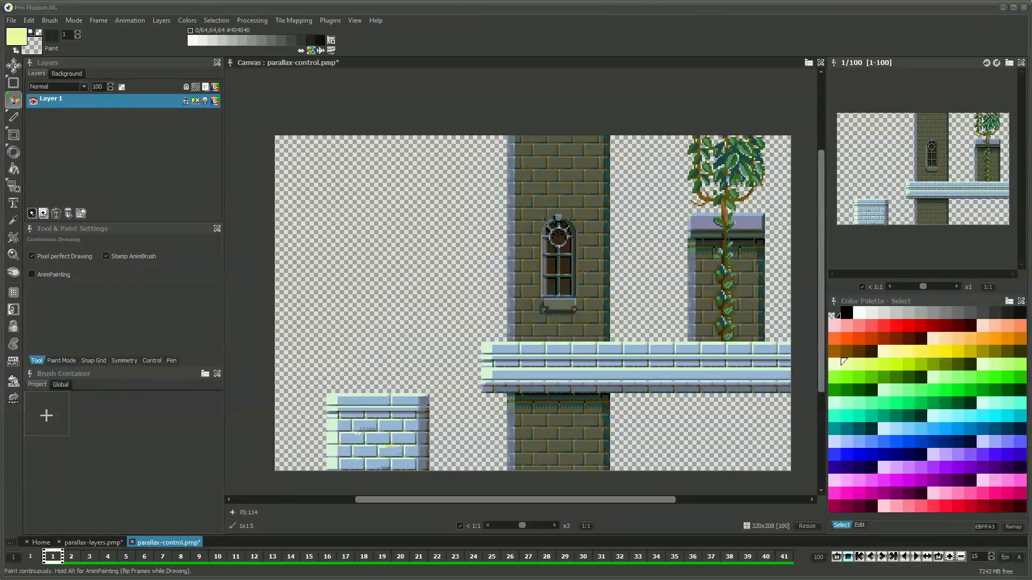
pyautogui.rightClick(192, 101)
# - Add a second Display other Project effect showing parallax-layers.pmp's background walls layer
pyautogui.click(257, 257)
pyautogui.click(412, 382)
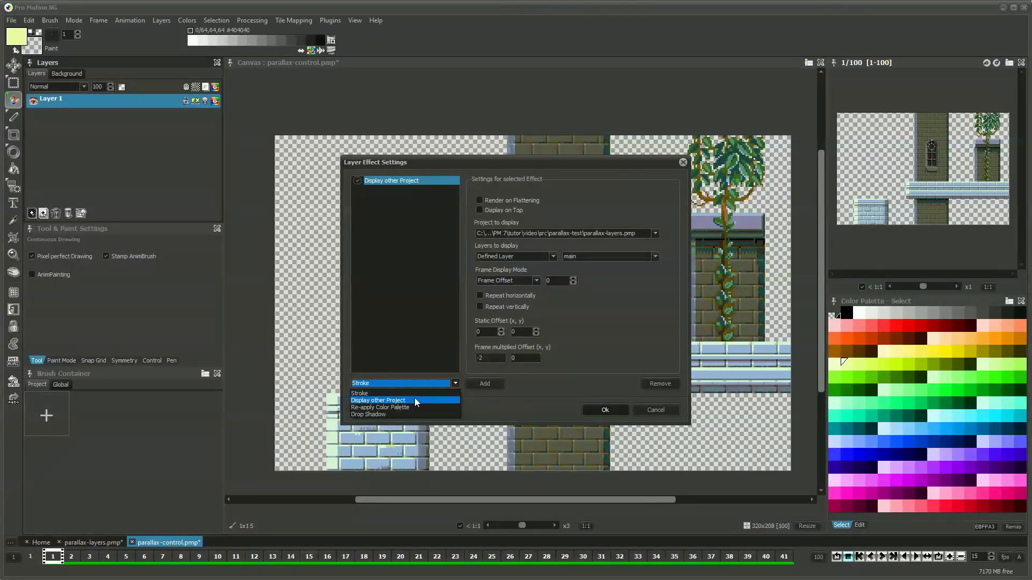
pyautogui.click(415, 398)
pyautogui.click(483, 383)
pyautogui.click(545, 237)
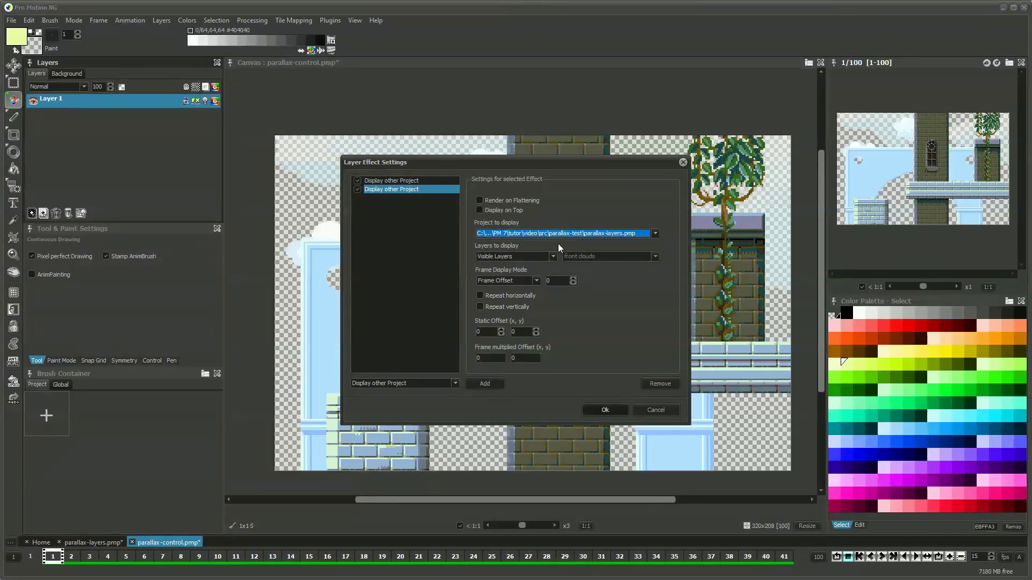
pyautogui.click(515, 256)
pyautogui.click(505, 274)
pyautogui.click(607, 256)
pyautogui.click(601, 274)
pyautogui.moveTo(486, 358); pyautogui.dragTo(473, 356)
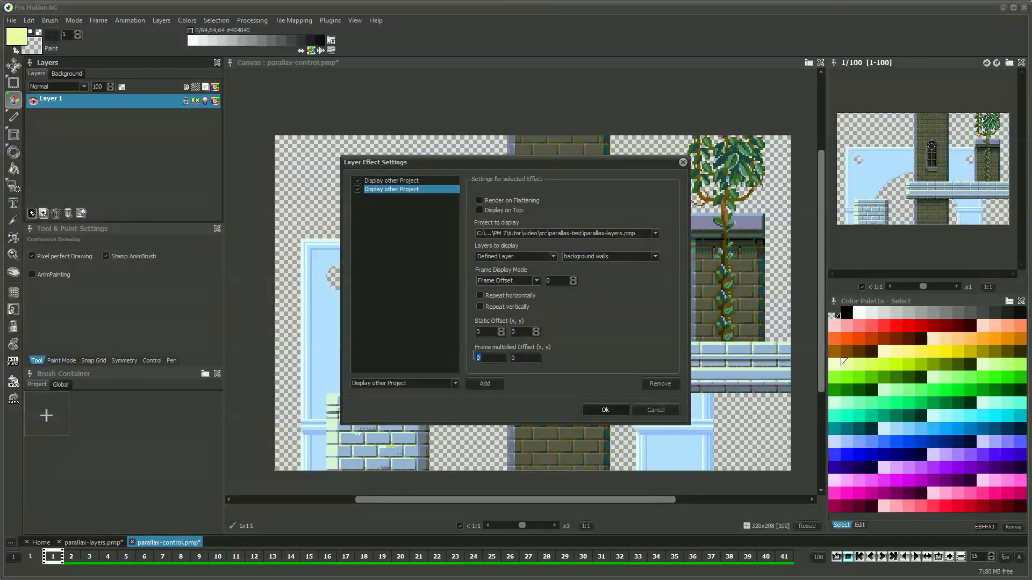
pyautogui.moveTo(516, 162); pyautogui.dragTo(257, 116)
# - Add a third effect showing the background clouds layer of parallax-layers.pmp
pyautogui.click(224, 337)
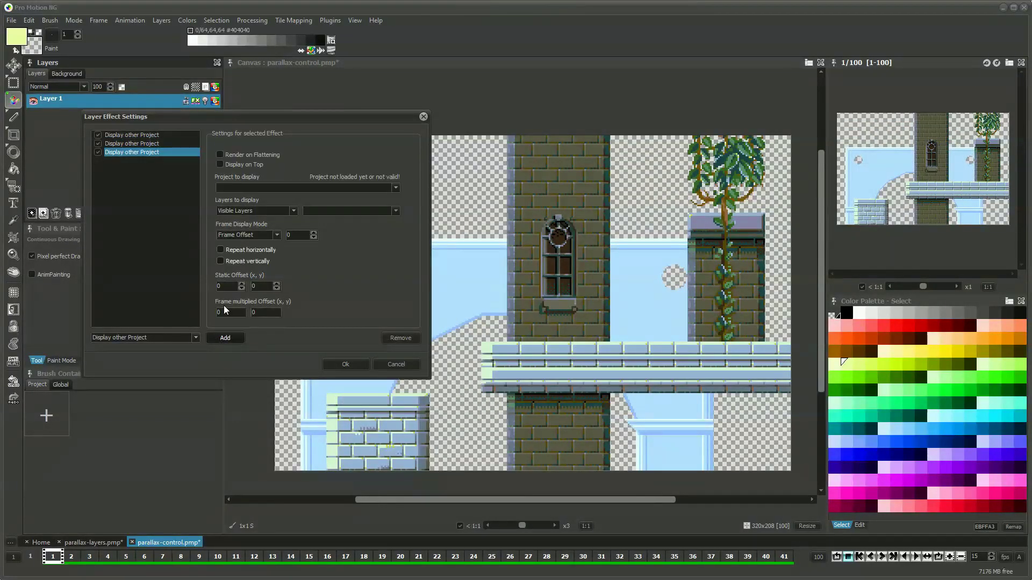
pyautogui.click(268, 188)
pyautogui.click(272, 198)
pyautogui.click(255, 211)
pyautogui.click(253, 222)
pyautogui.click(349, 211)
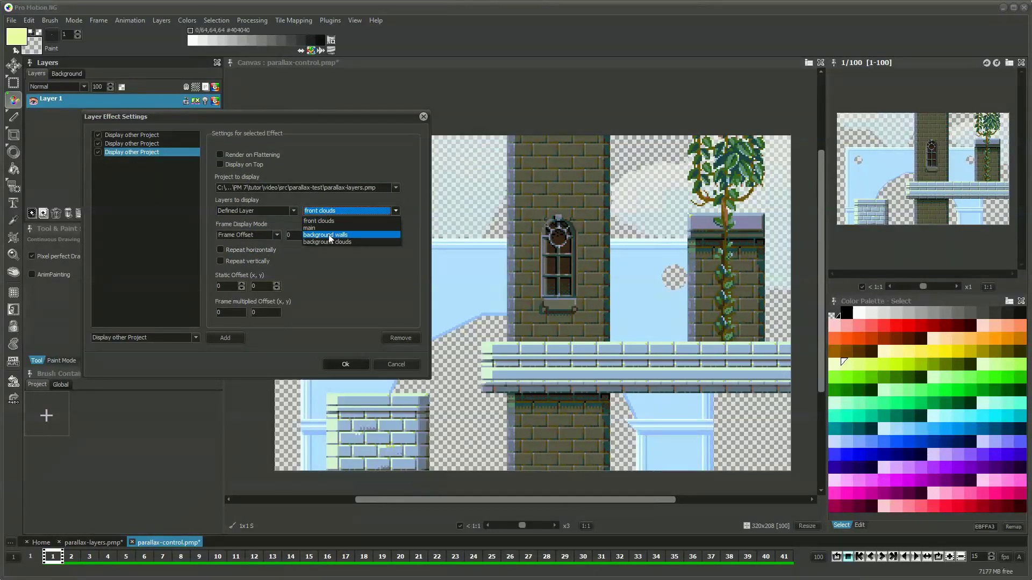
pyautogui.click(344, 236)
pyautogui.doubleClick(218, 312)
# - Add a fourth effect showing the front clouds layer at -4 per-frame x offset, and confirm
pyautogui.click(225, 337)
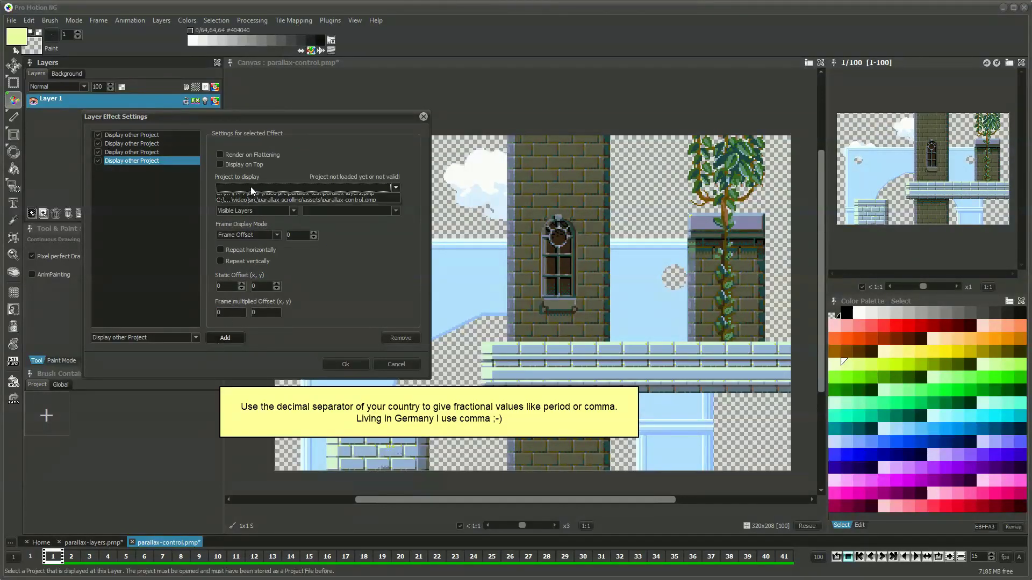
pyautogui.click(278, 210)
pyautogui.click(234, 249)
pyautogui.click(350, 210)
pyautogui.click(339, 222)
pyautogui.doubleClick(215, 313)
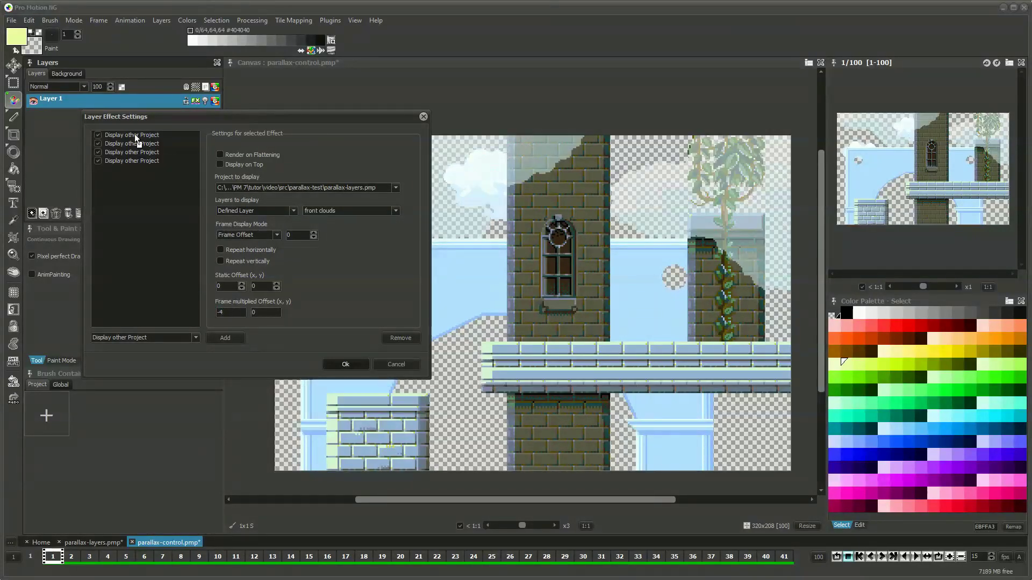
pyautogui.click(333, 362)
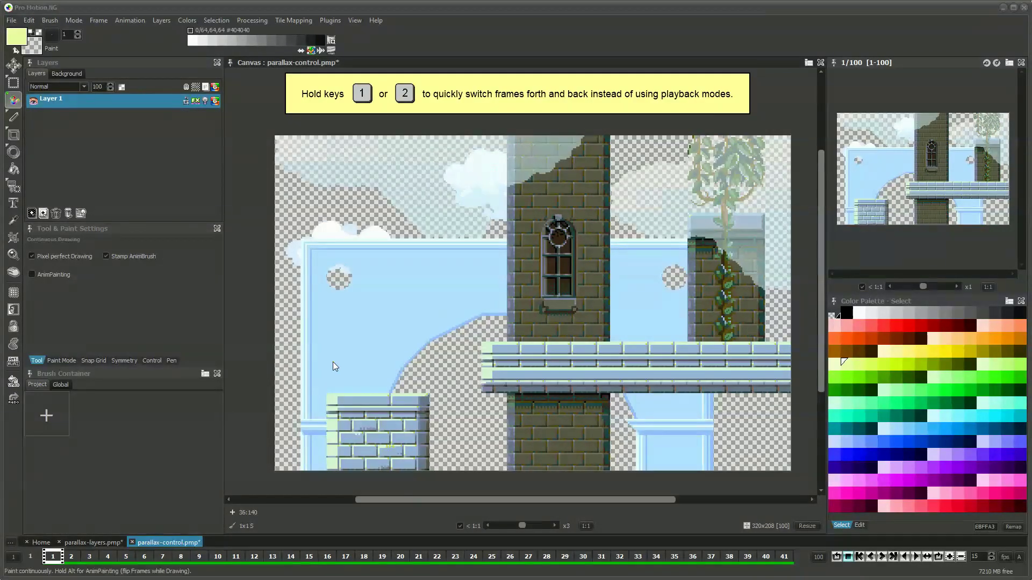
pyautogui.press('2')
pyautogui.press('2')
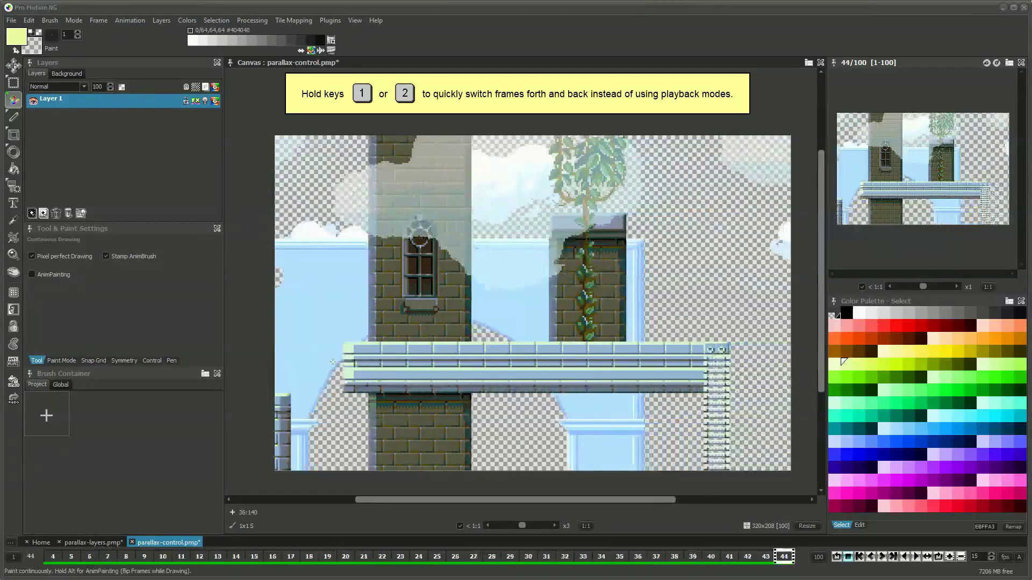
pyautogui.press('1')
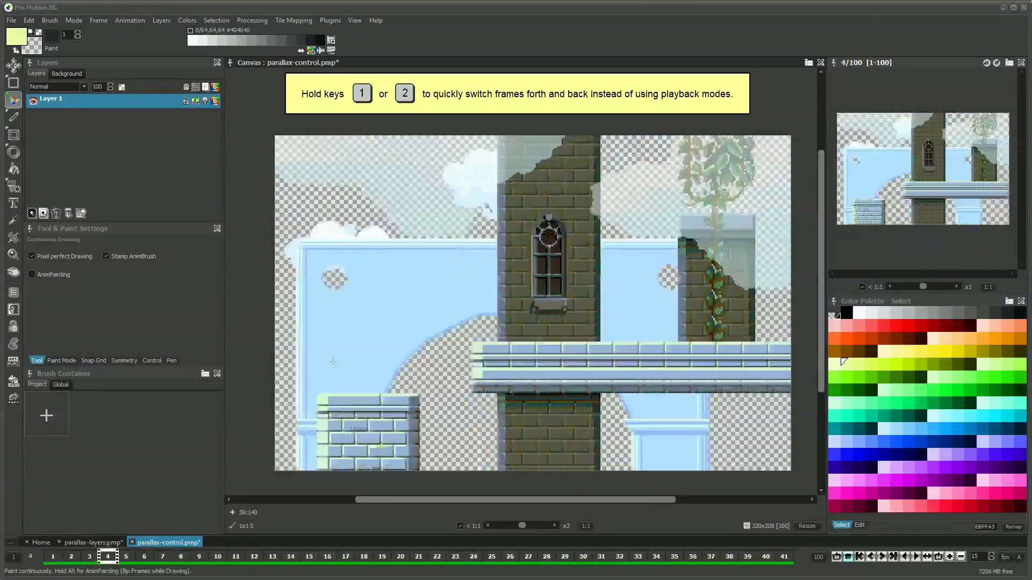
pyautogui.press('2')
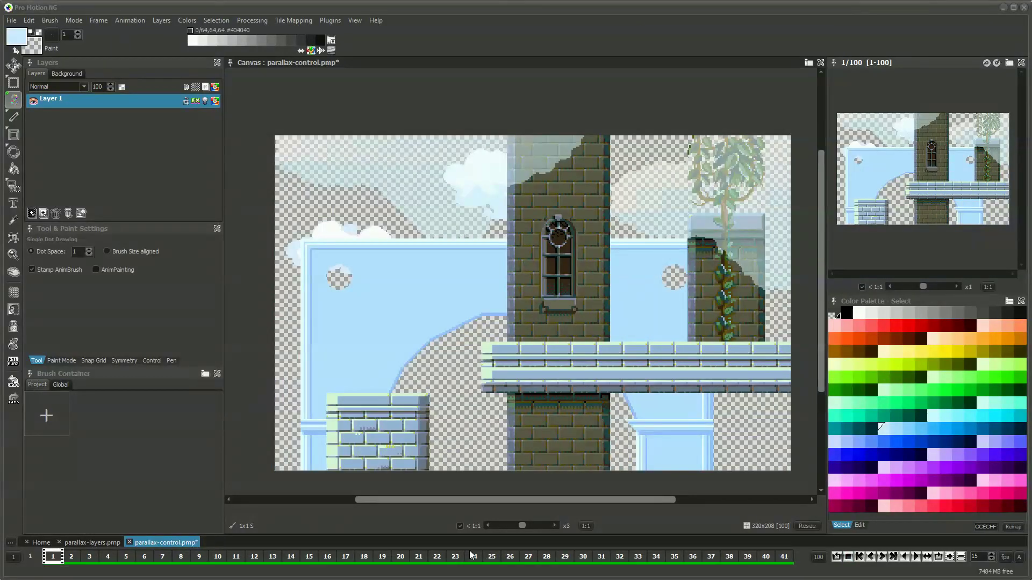
# - Replace the transparency pattern with a solid light blue BDDAFC project background colour
pyautogui.click(67, 74)
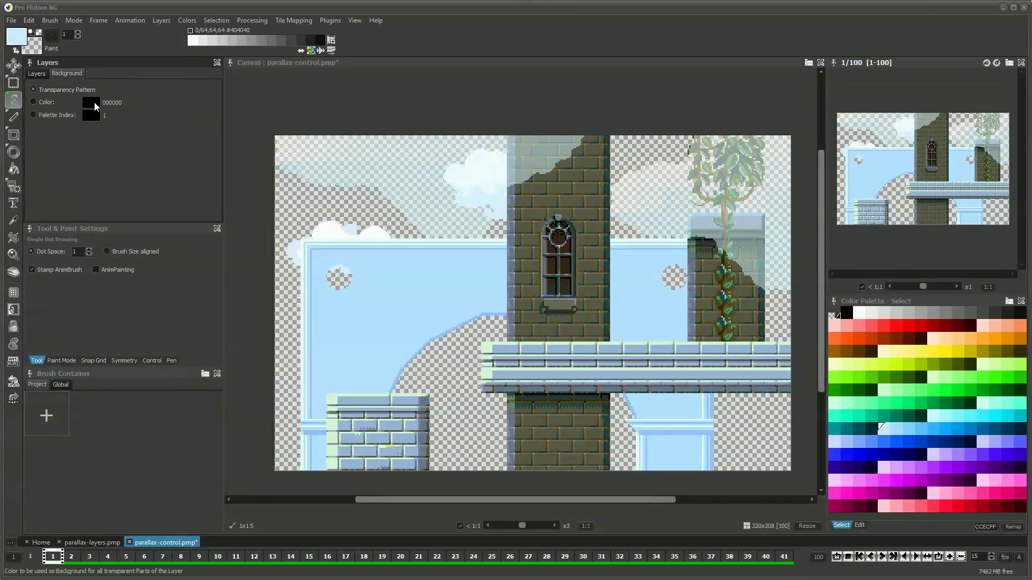
pyautogui.click(93, 102)
pyautogui.click(432, 331)
pyautogui.moveTo(408, 321)
pyautogui.mouseDown()
pyautogui.moveTo(420, 320)
pyautogui.moveTo(392, 321)
pyautogui.mouseUp()
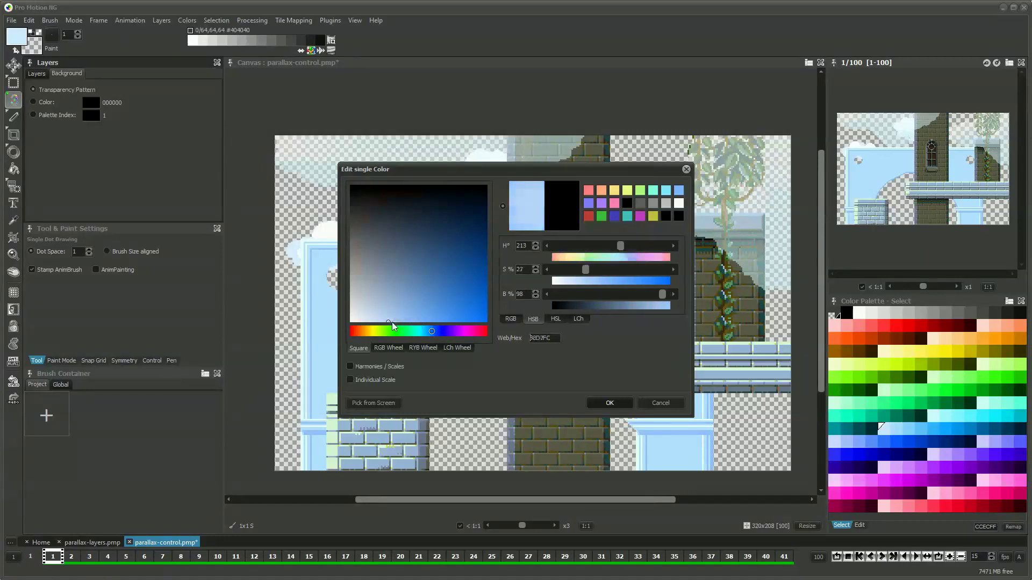
pyautogui.click(601, 406)
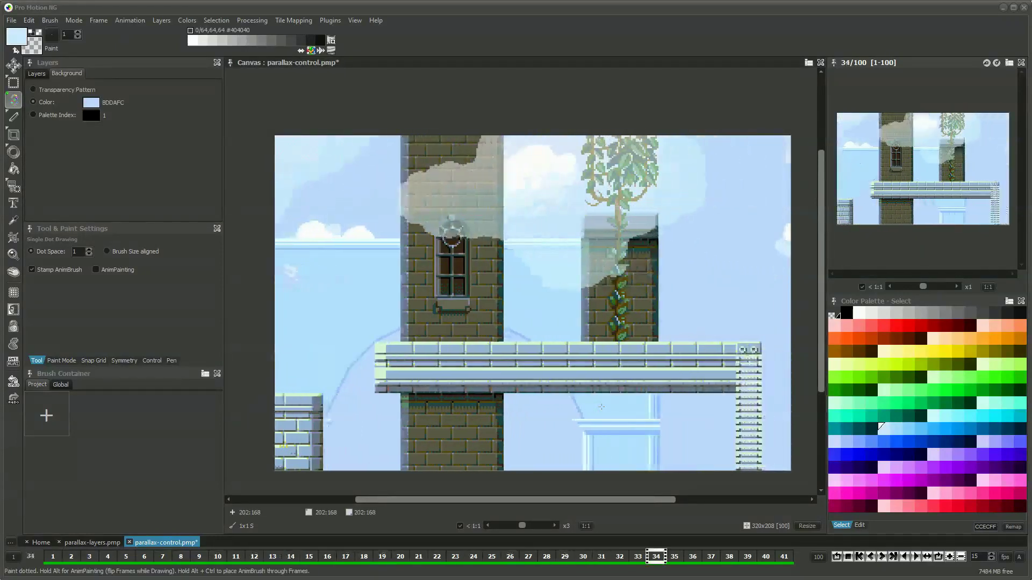
pyautogui.click(37, 74)
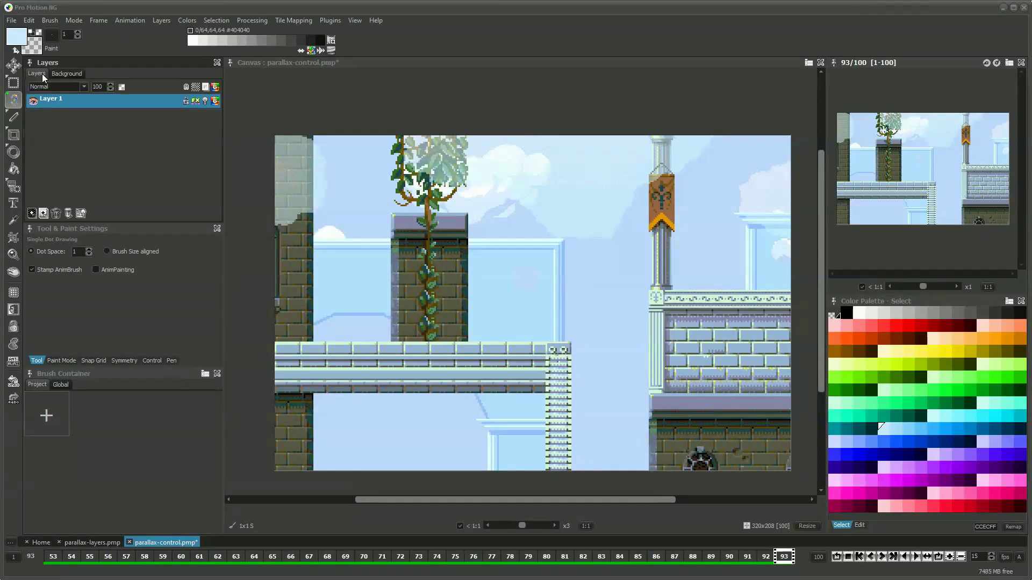
# - Add a static-image Layer 2 and stamp dark blue '000123' score text at the top right
pyautogui.click(44, 214)
pyautogui.click(66, 237)
pyautogui.write('too')
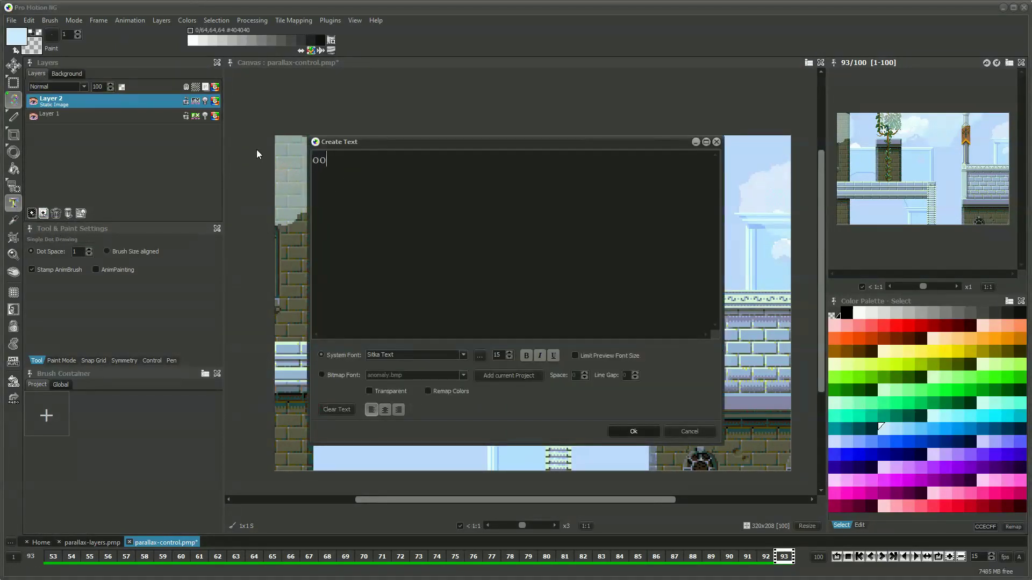
pyautogui.write('123')
pyautogui.click(633, 432)
pyautogui.click(881, 453)
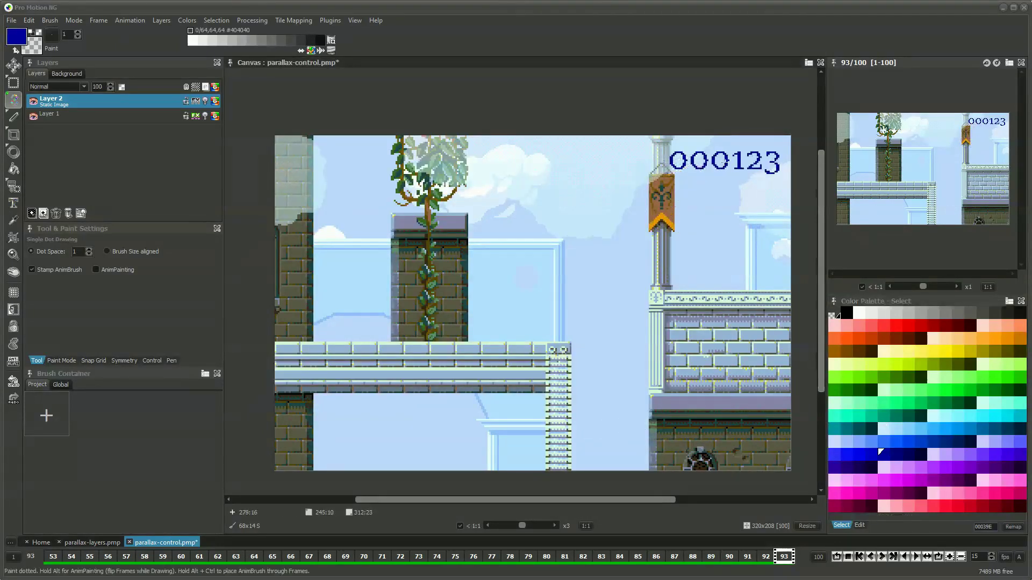
pyautogui.click(724, 162)
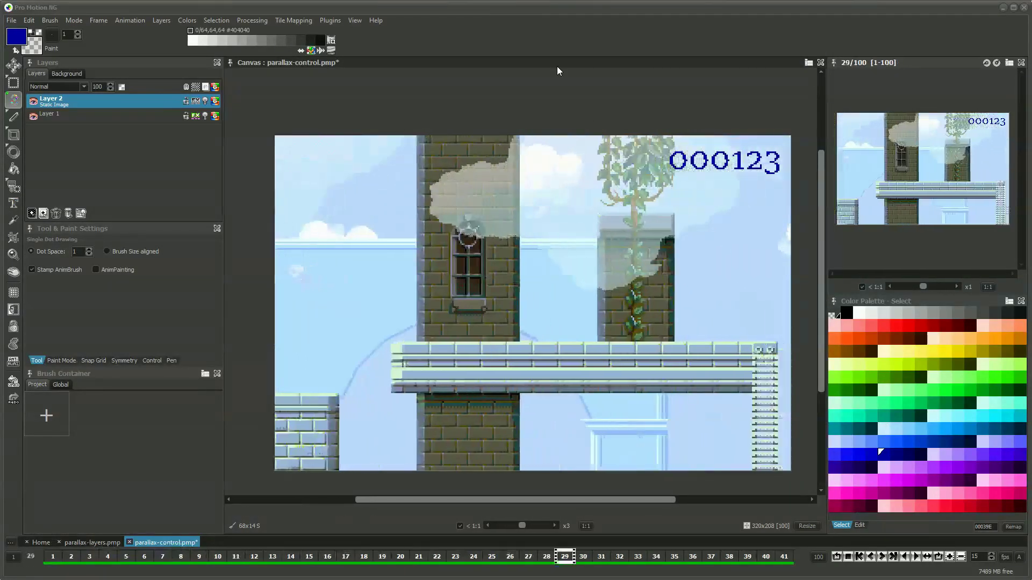
pyautogui.rightClick(195, 118)
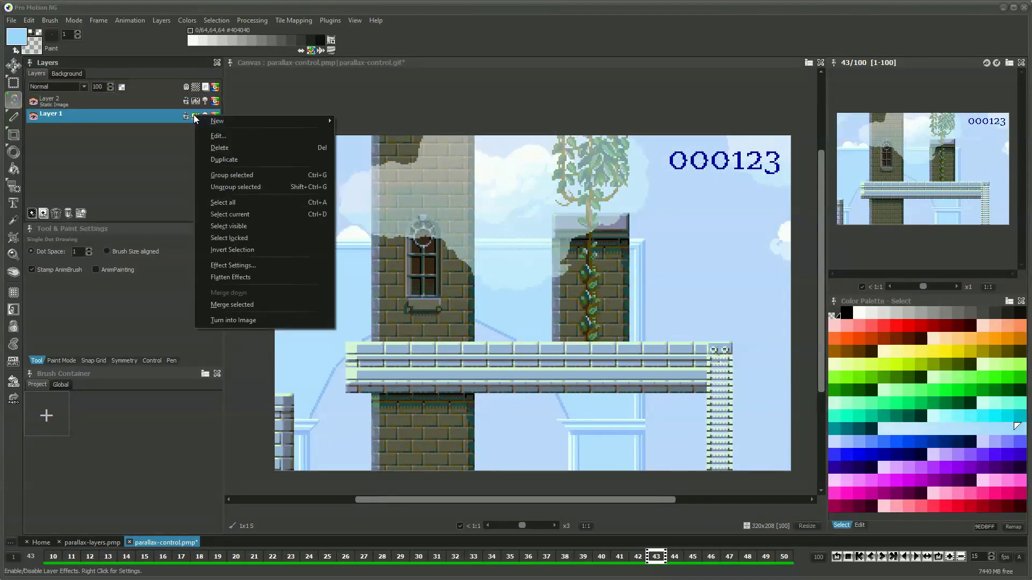
pyautogui.click(247, 264)
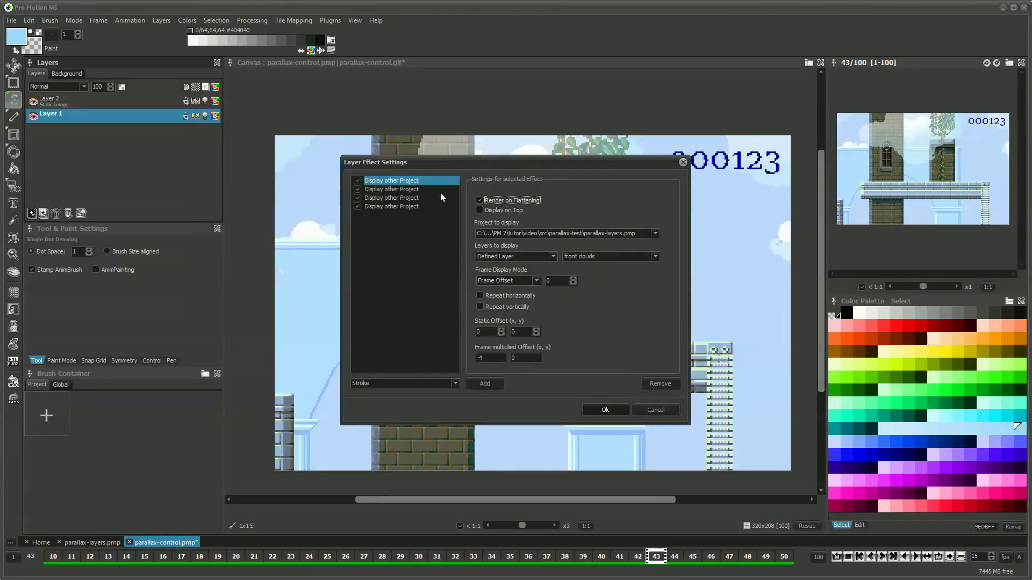
pyautogui.click(454, 198)
pyautogui.click(439, 207)
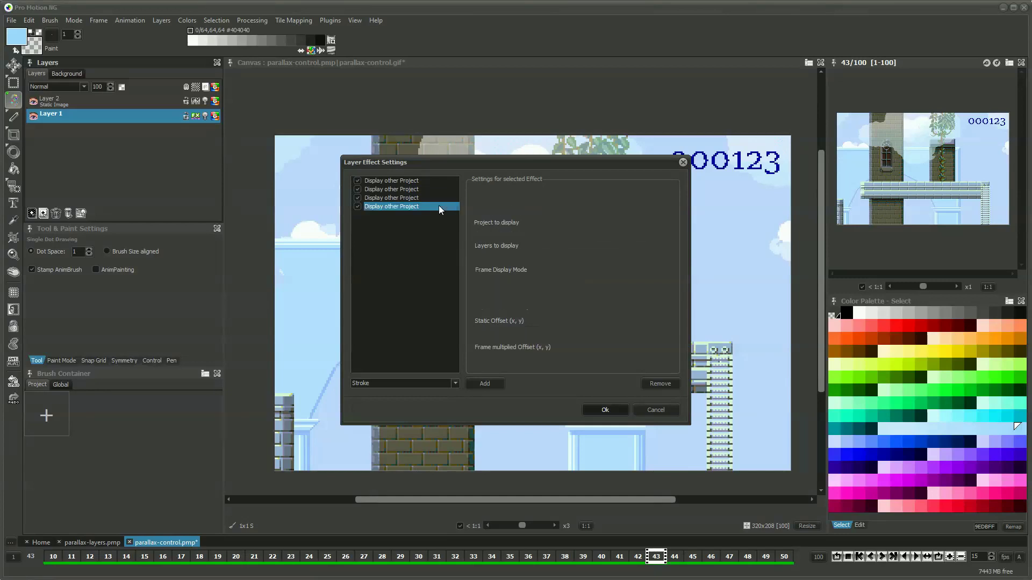
pyautogui.click(599, 409)
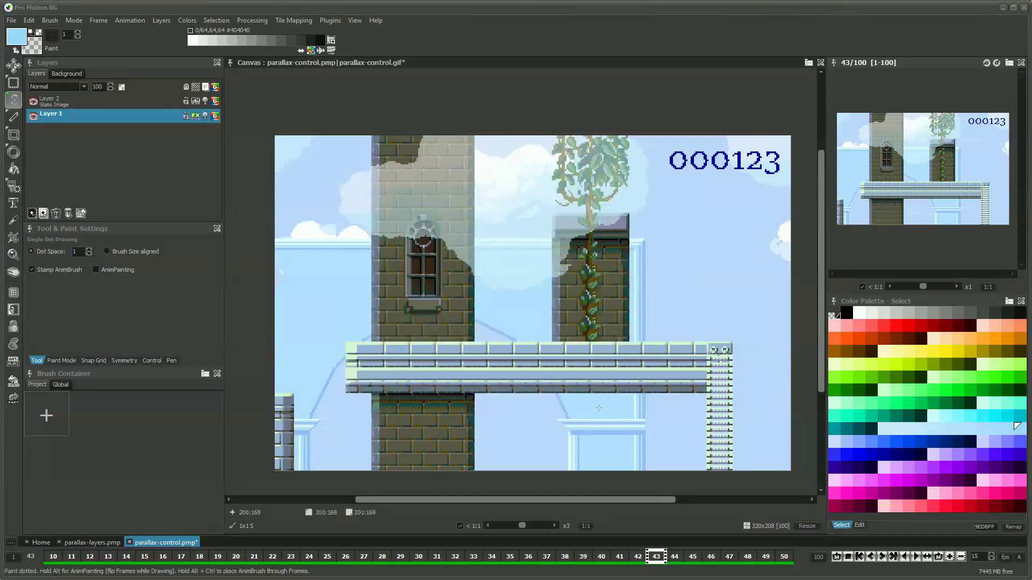
# - Save frames 1–100 as parallax-control.gif and loop-play the exported animation
pyautogui.click(14, 23)
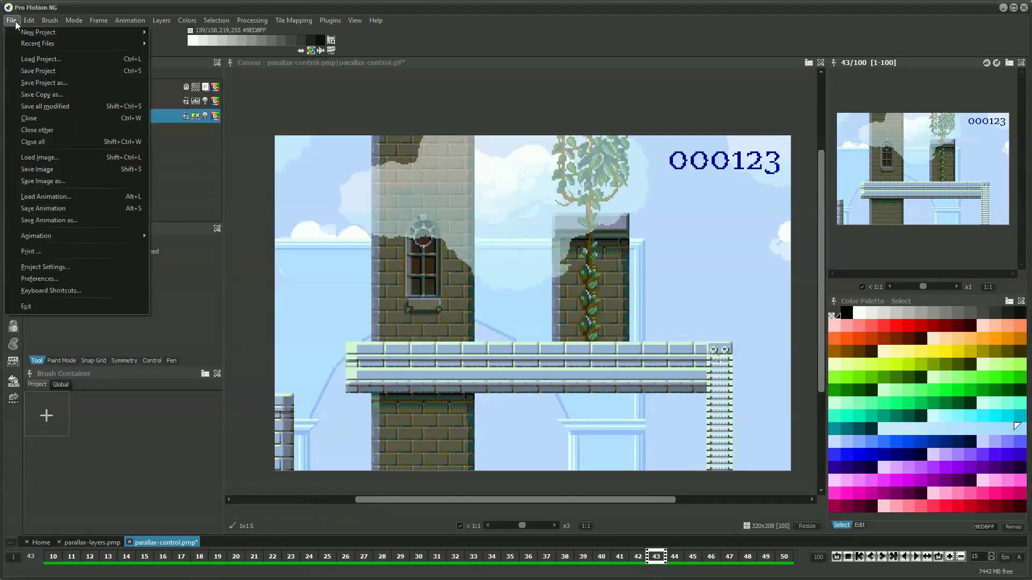
pyautogui.click(48, 219)
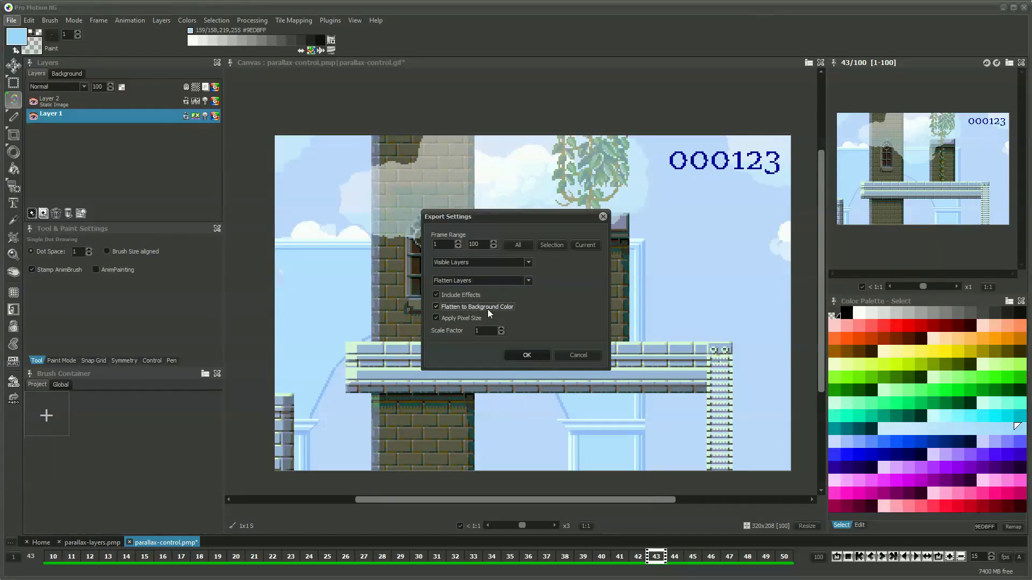
pyautogui.click(526, 356)
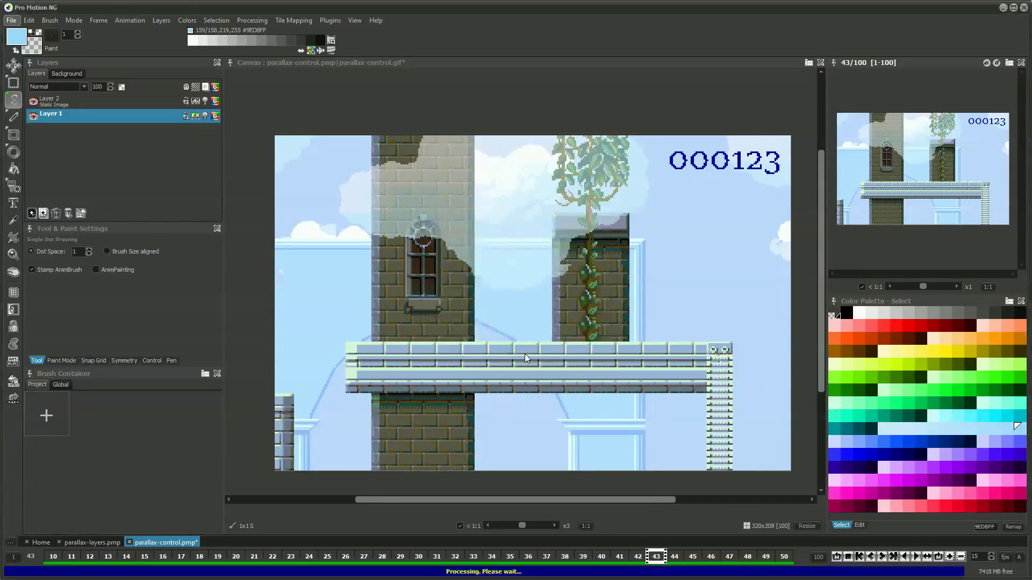
pyautogui.scroll(-2, 710, 415)
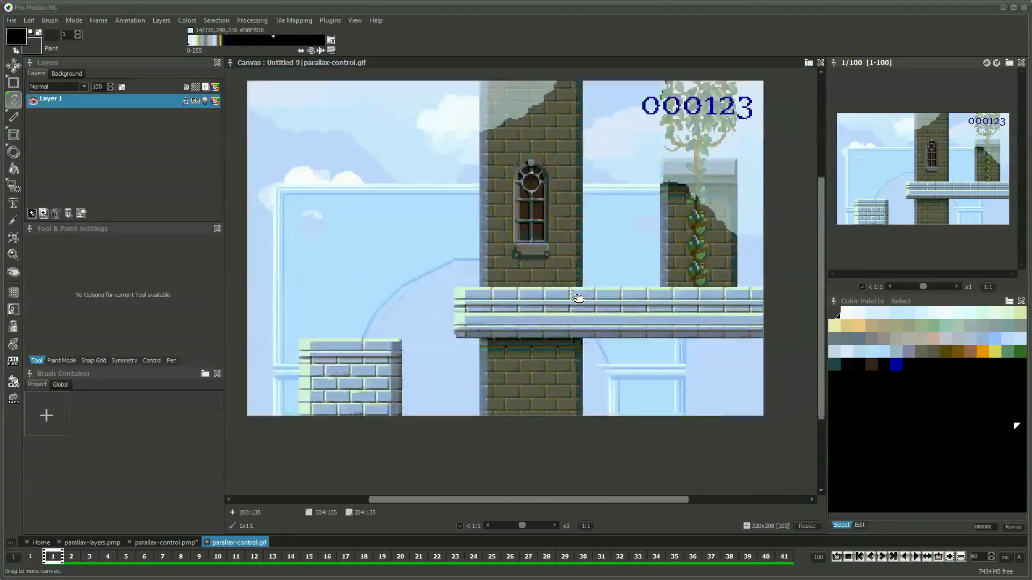
pyautogui.click(940, 557)
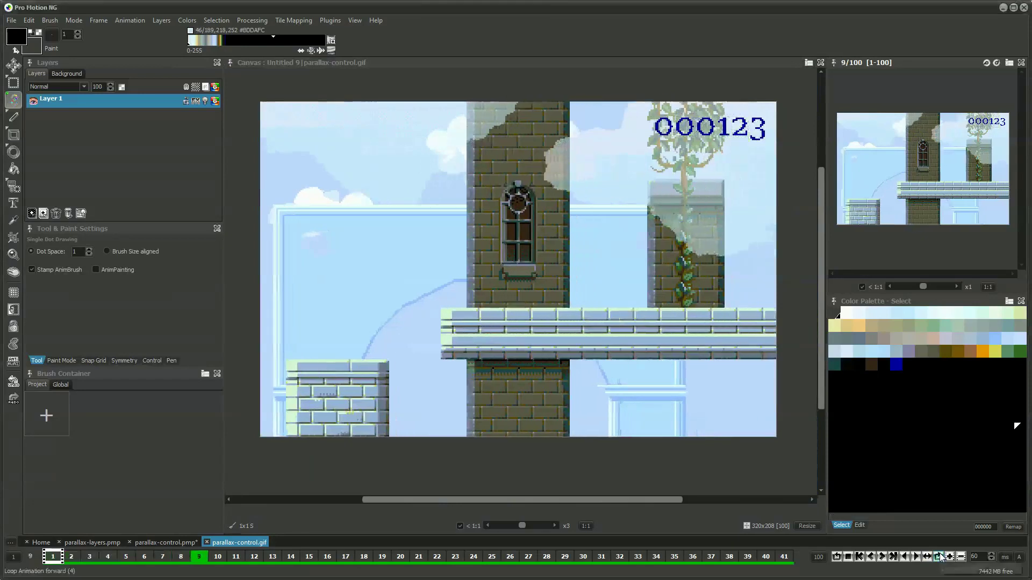